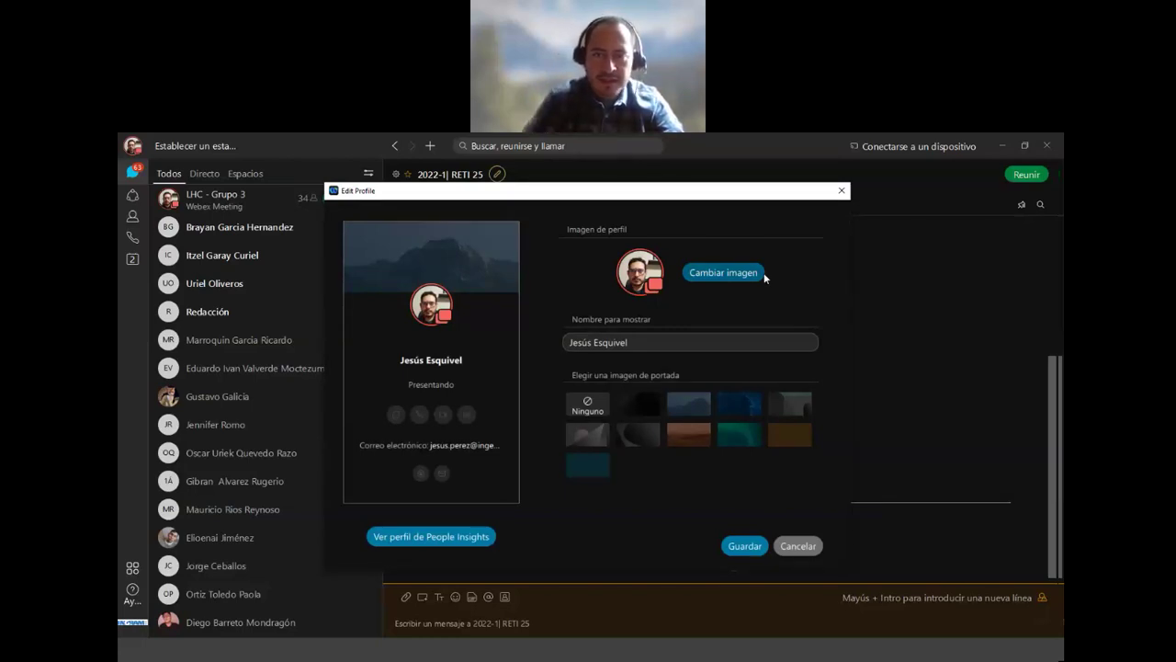
Step: Insert the second surname after the first name in 'Nombre para mostrar' and delete the stray '3' and space
{"action": "left_click", "coordinate": [572, 341]}
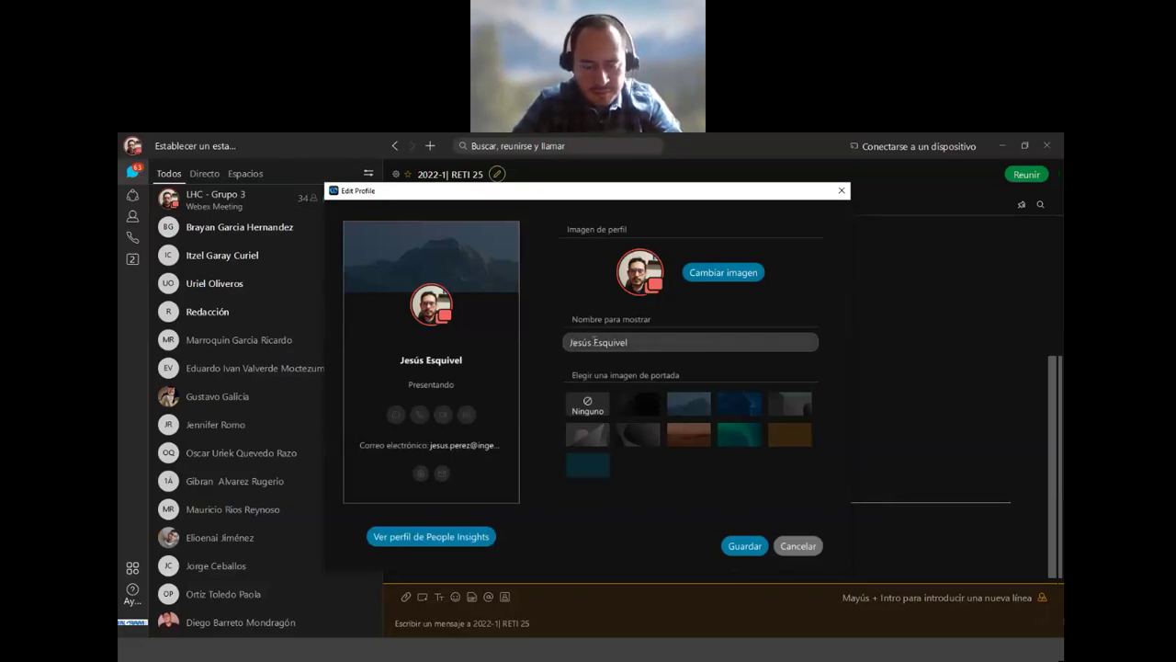
{"action": "double_click", "coordinate": [591, 342]}
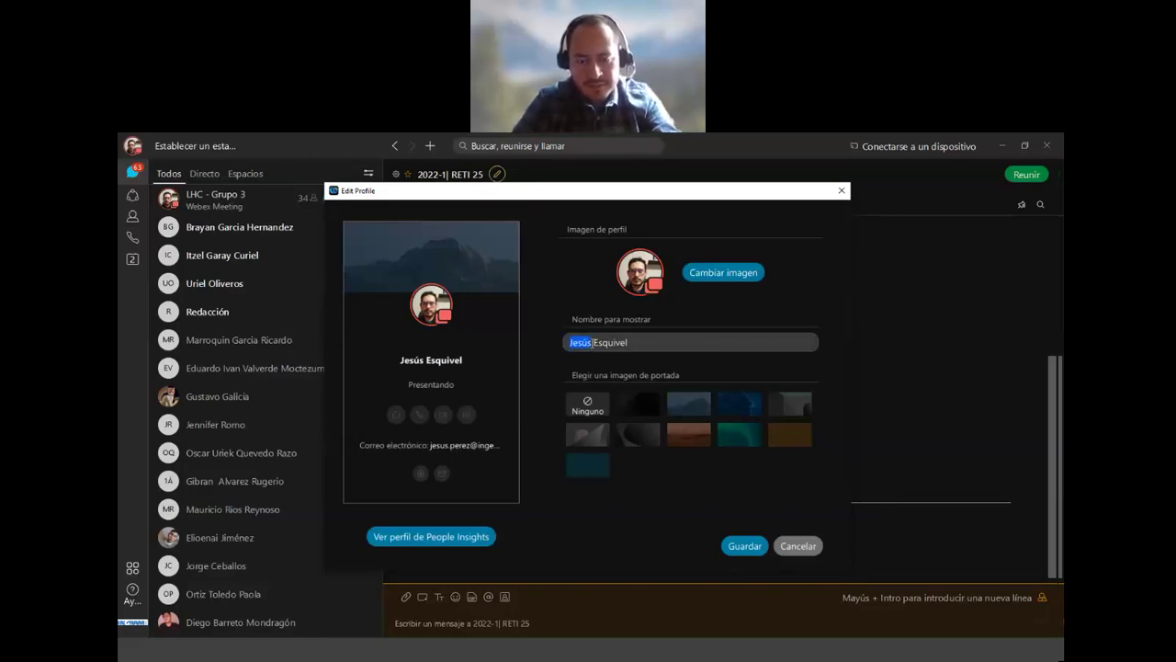
{"action": "left_click", "coordinate": [592, 342]}
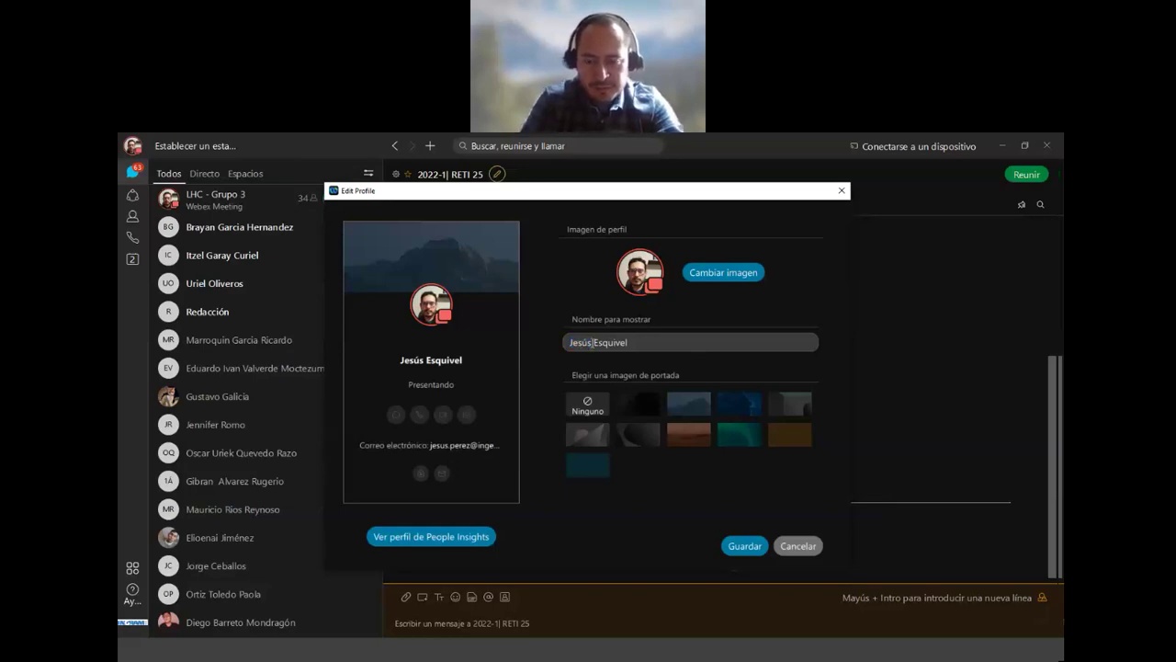
{"action": "type", "text": "Per"}
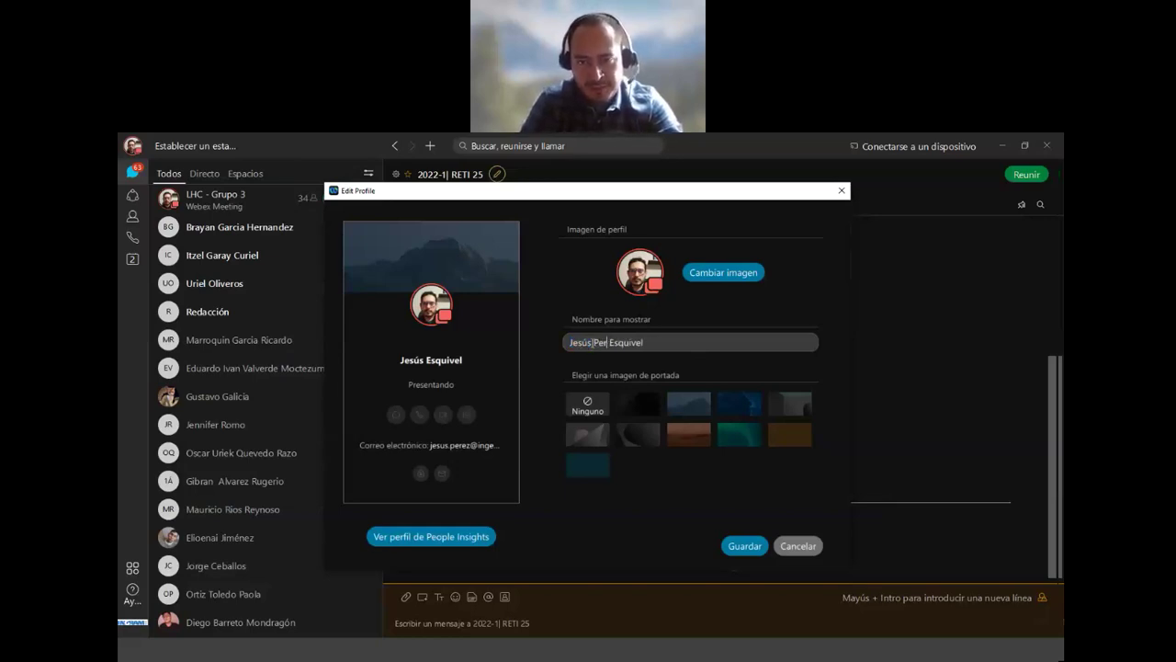
{"action": "type", "text": "ez"}
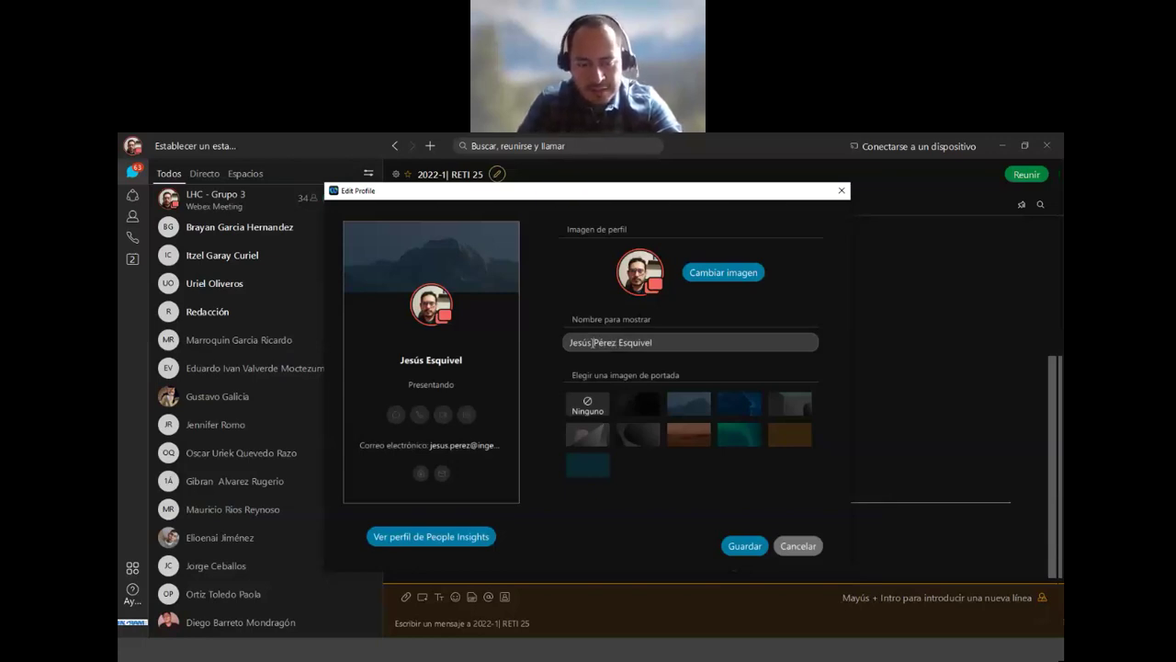
{"action": "double_click", "coordinate": [593, 342]}
{"action": "key", "text": "Home"}
{"action": "type", "text": "3"}
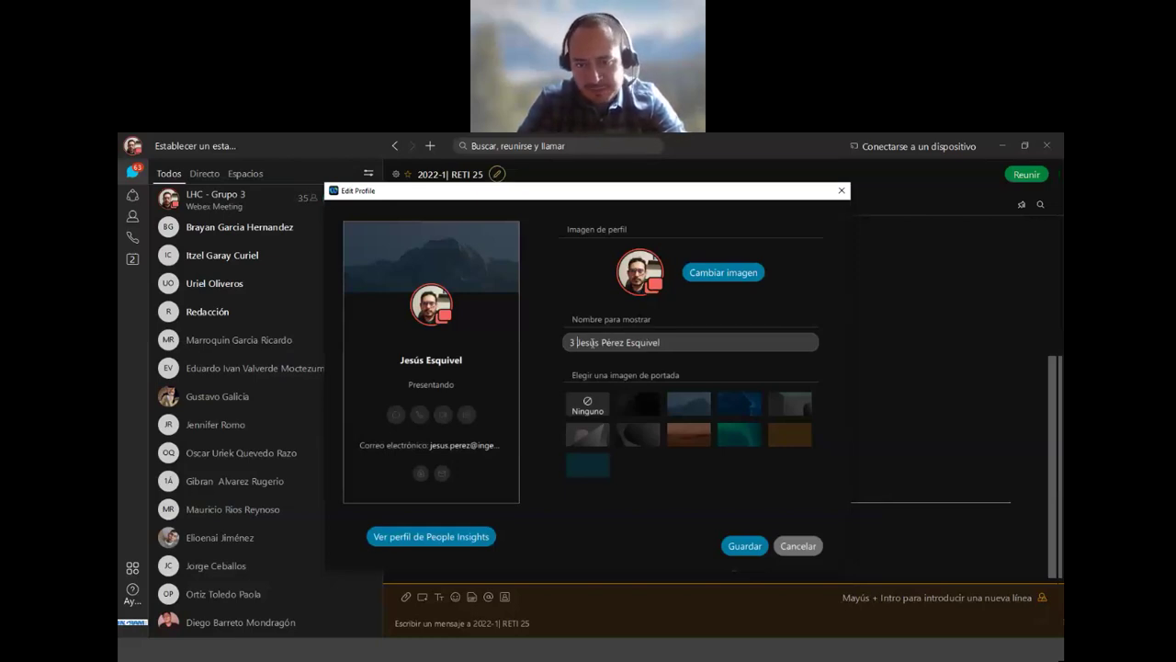
{"action": "key", "text": "BackSpace"}
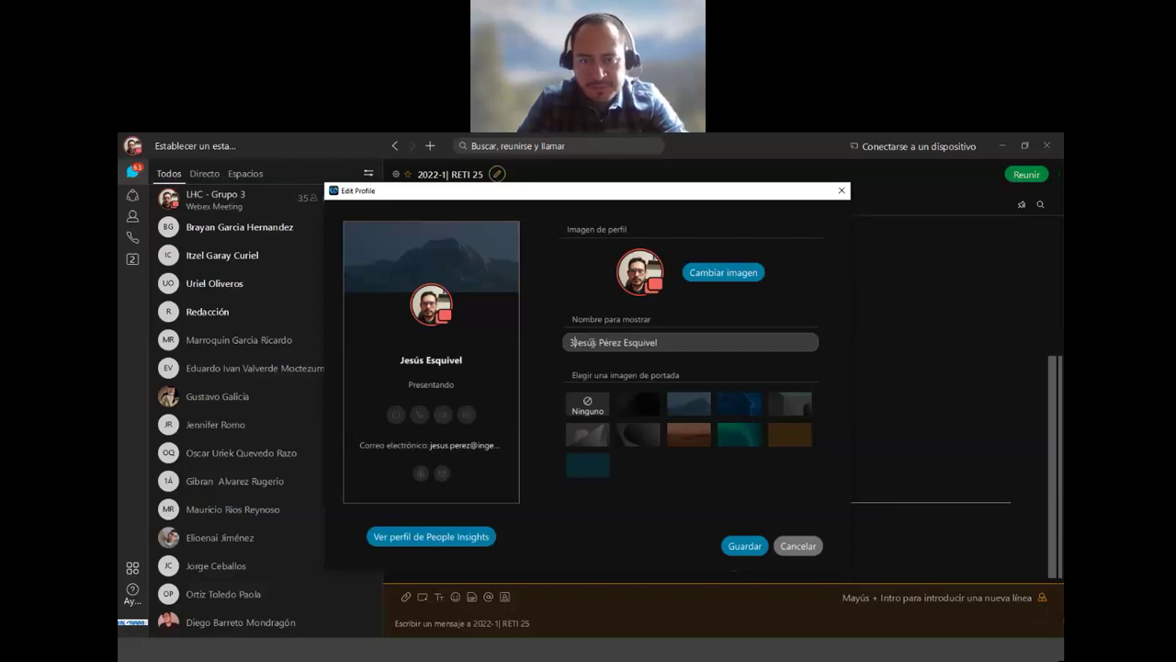
{"action": "key", "text": "BackSpace"}
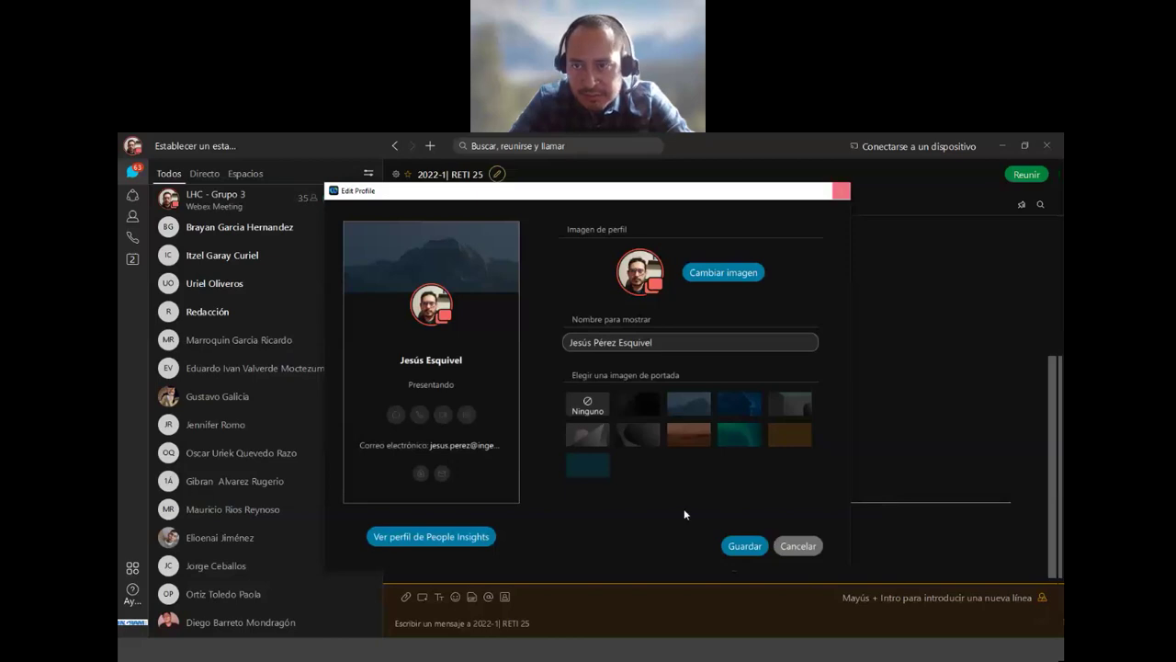
{"action": "left_click", "coordinate": [735, 547]}
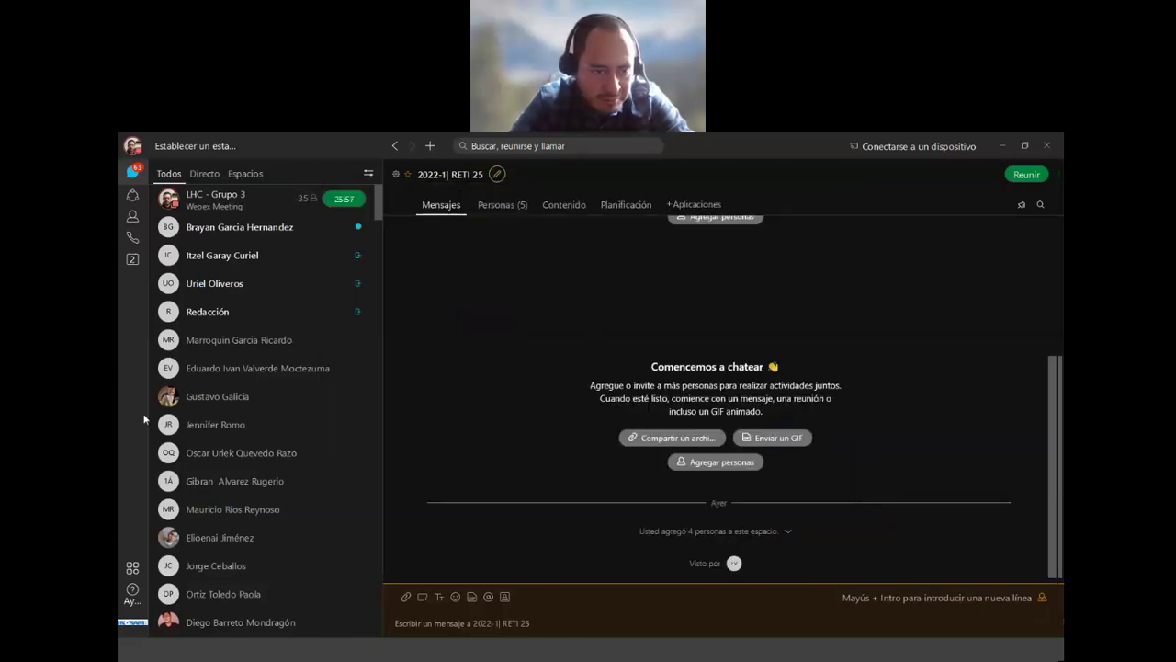
{"action": "mouse_move", "coordinate": [169, 398]}
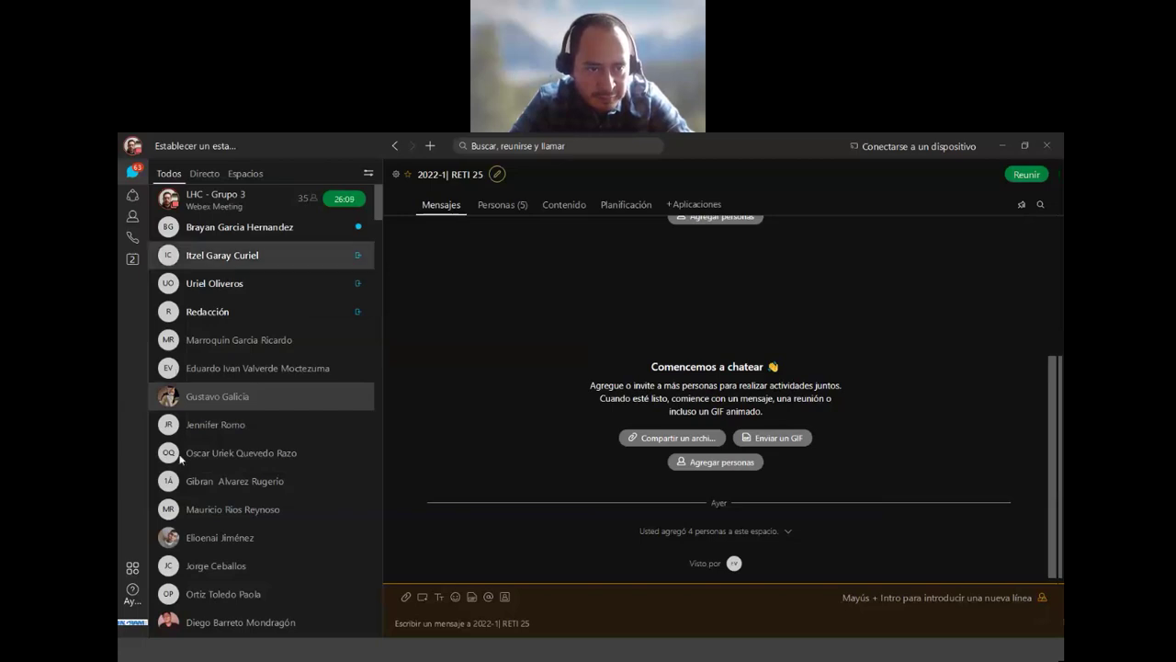
{"action": "scroll", "coordinate": [291, 418], "scroll_direction": "down", "scroll_amount": 3}
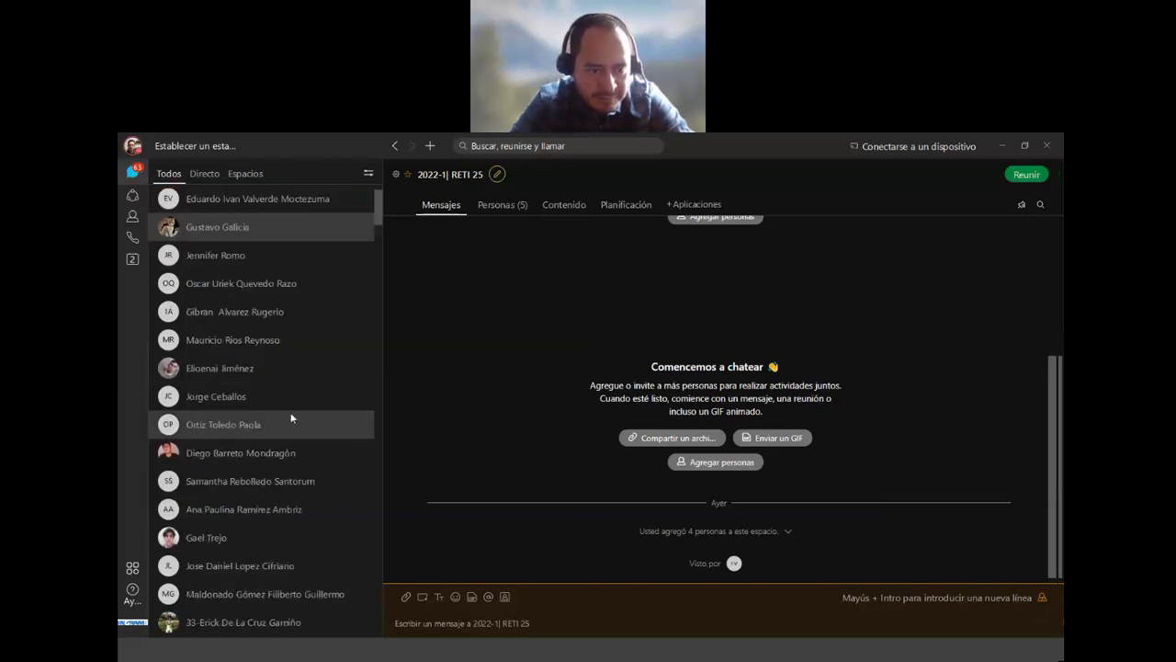
{"action": "scroll", "coordinate": [291, 418], "scroll_direction": "down", "scroll_amount": 3}
{"action": "scroll", "coordinate": [291, 419], "scroll_direction": "down", "scroll_amount": 2}
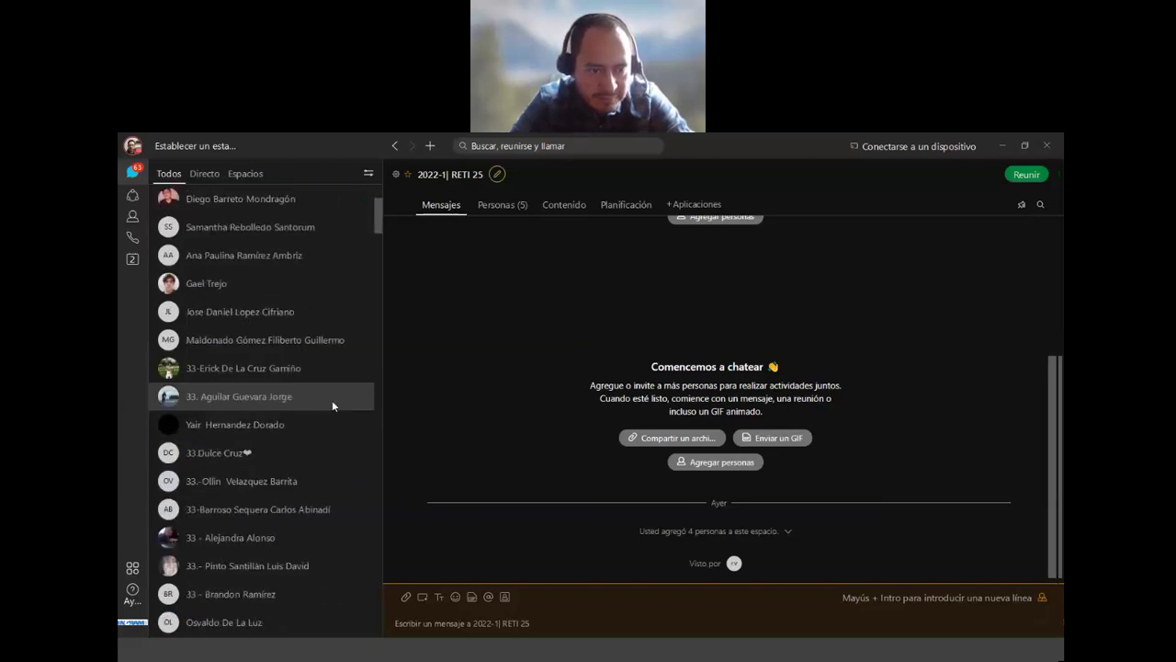
{"action": "scroll", "coordinate": [332, 406], "scroll_direction": "down", "scroll_amount": 2}
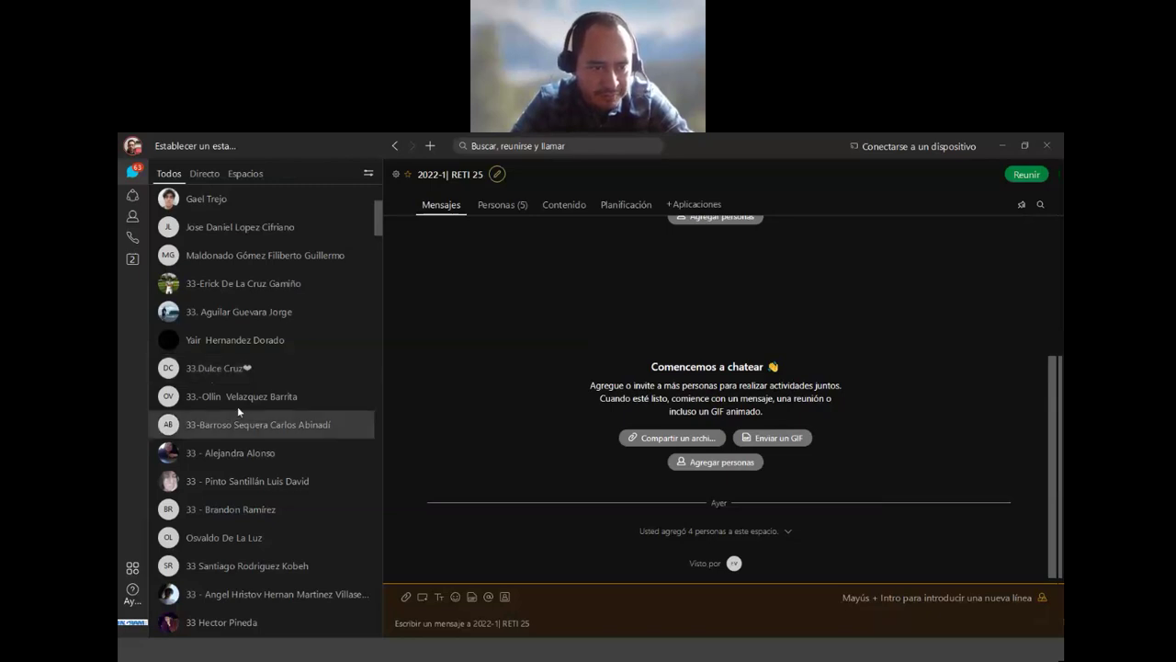
{"action": "scroll", "coordinate": [238, 411], "scroll_direction": "down", "scroll_amount": 2}
{"action": "scroll", "coordinate": [238, 411], "scroll_direction": "down", "scroll_amount": 4}
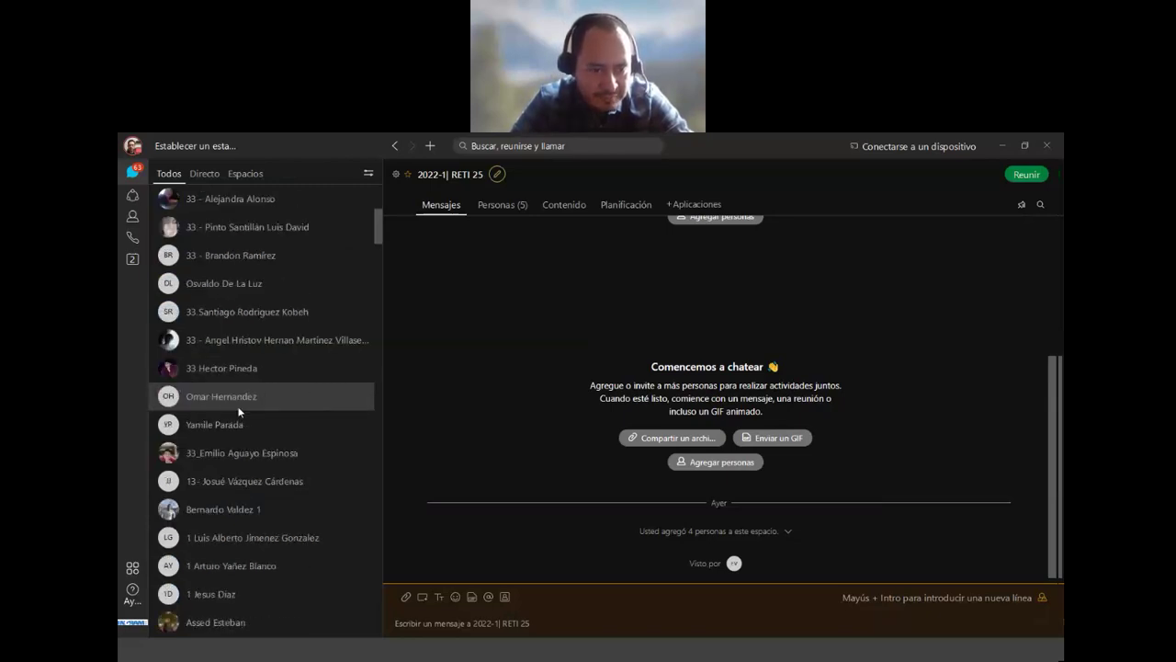
{"action": "scroll", "coordinate": [238, 411], "scroll_direction": "down", "scroll_amount": 2}
{"action": "scroll", "coordinate": [238, 411], "scroll_direction": "down", "scroll_amount": 10}
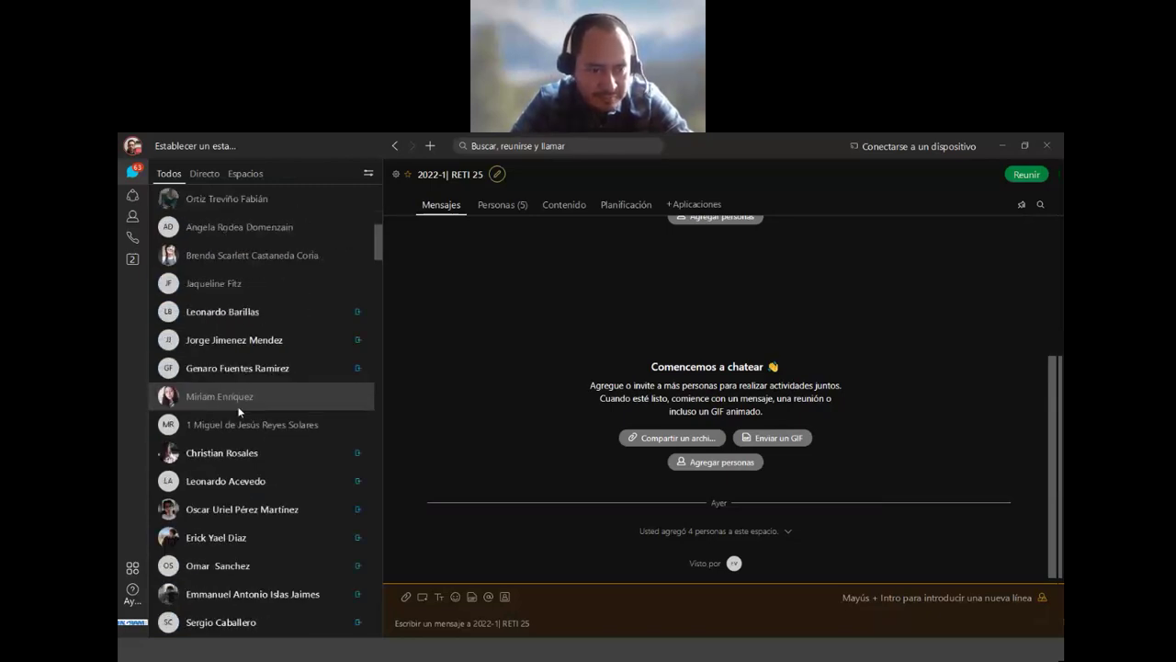
{"action": "scroll", "coordinate": [238, 411], "scroll_direction": "down", "scroll_amount": 4}
{"action": "scroll", "coordinate": [238, 411], "scroll_direction": "down", "scroll_amount": 6}
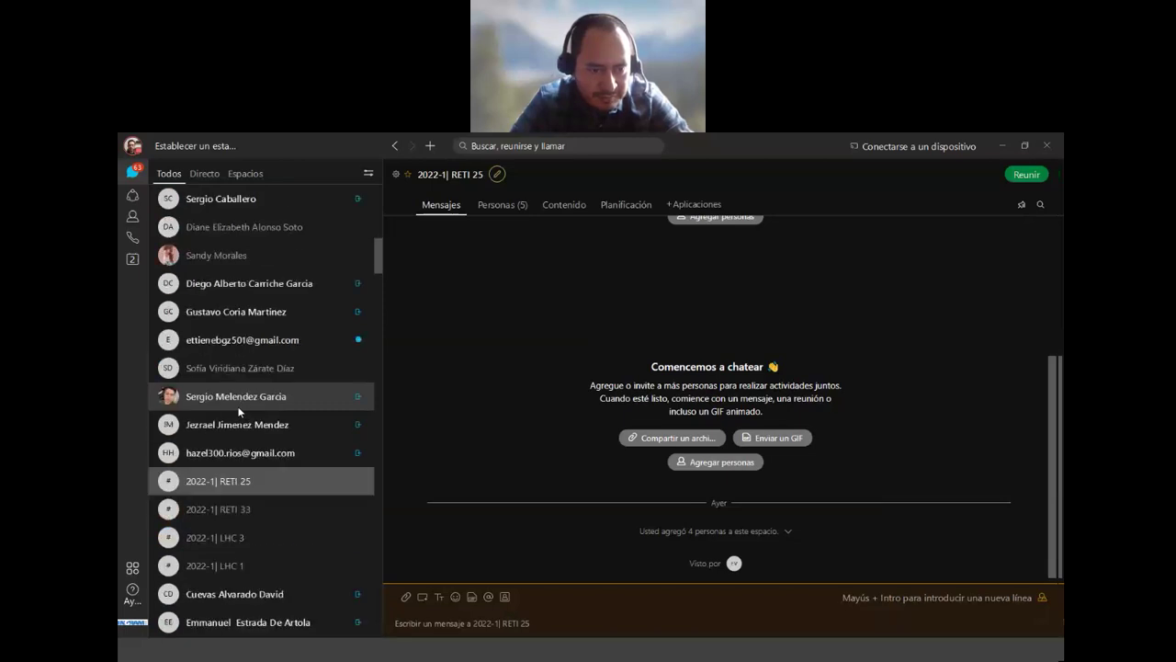
{"action": "scroll", "coordinate": [238, 411], "scroll_direction": "down", "scroll_amount": 10}
{"action": "scroll", "coordinate": [238, 411], "scroll_direction": "down", "scroll_amount": 6}
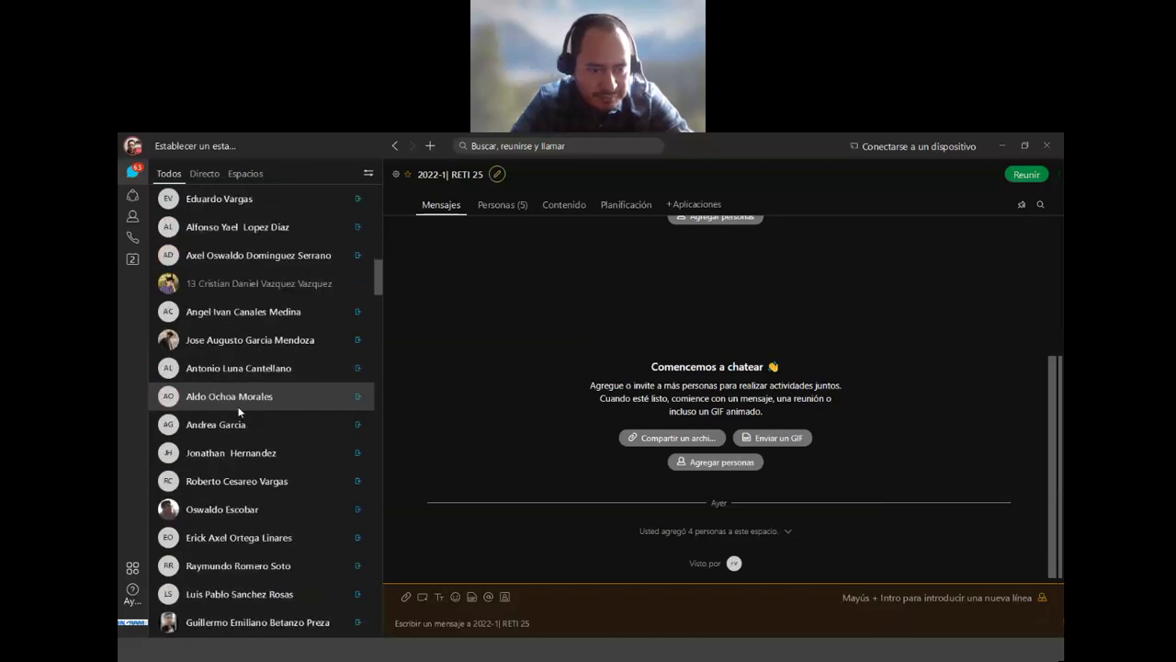
{"action": "scroll", "coordinate": [238, 411], "scroll_direction": "down", "scroll_amount": 6}
{"action": "scroll", "coordinate": [238, 411], "scroll_direction": "down", "scroll_amount": 2}
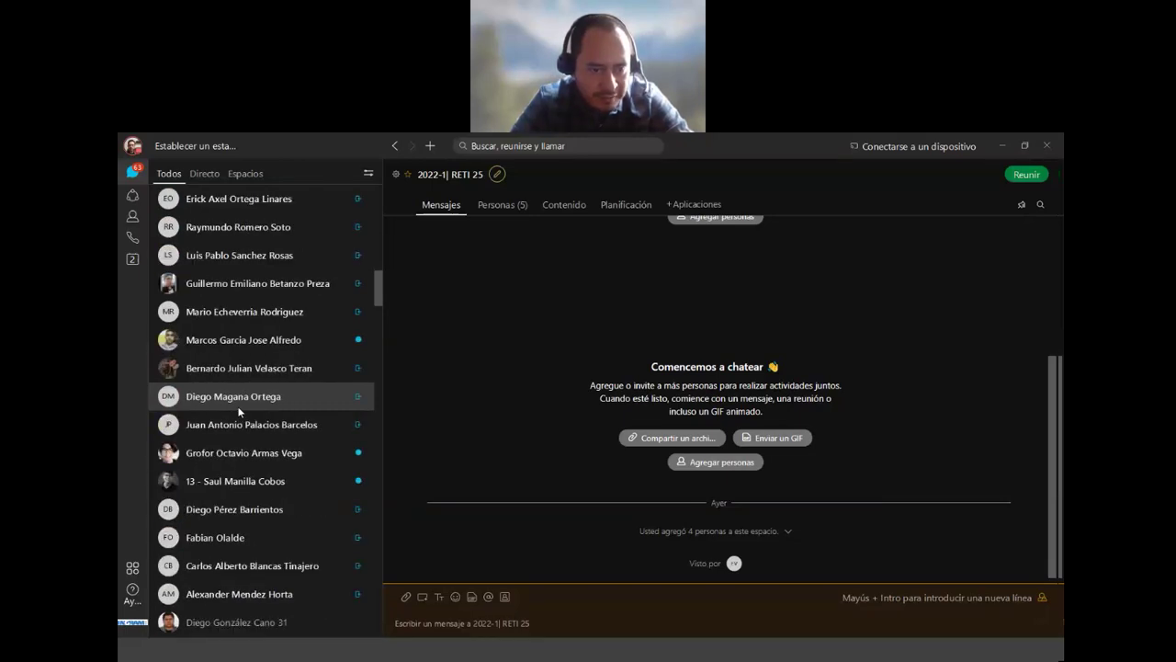
{"action": "scroll", "coordinate": [238, 410], "scroll_direction": "down", "scroll_amount": 6}
{"action": "scroll", "coordinate": [238, 410], "scroll_direction": "down", "scroll_amount": 4}
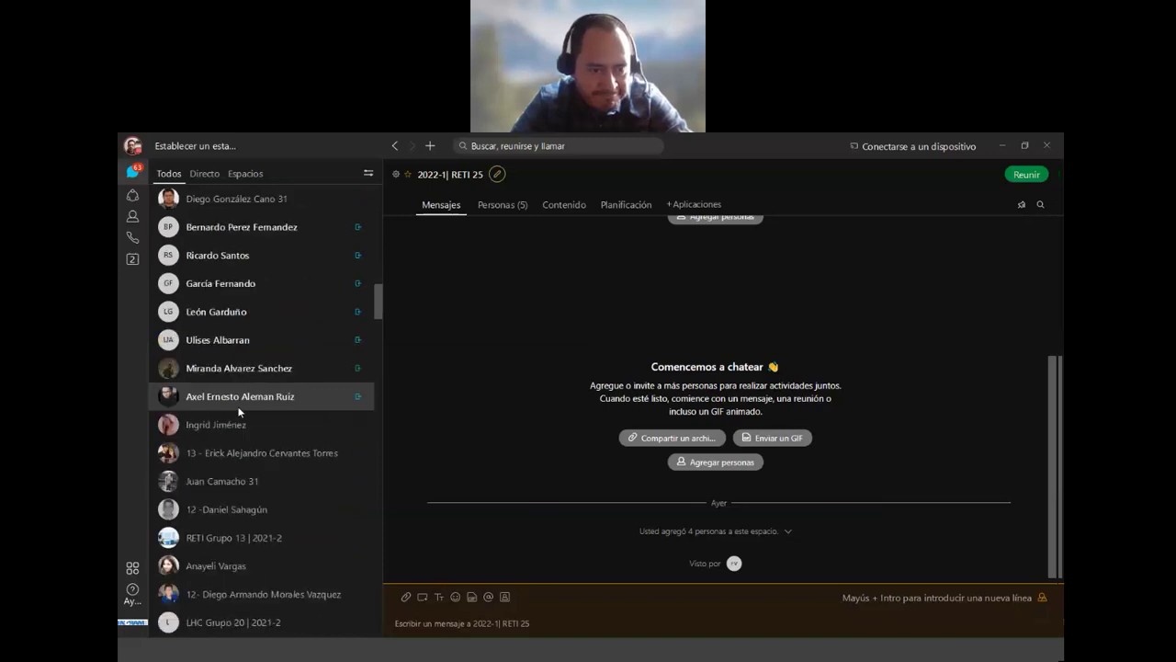
{"action": "scroll", "coordinate": [238, 411], "scroll_direction": "down", "scroll_amount": 2}
{"action": "scroll", "coordinate": [247, 409], "scroll_direction": "down", "scroll_amount": 2}
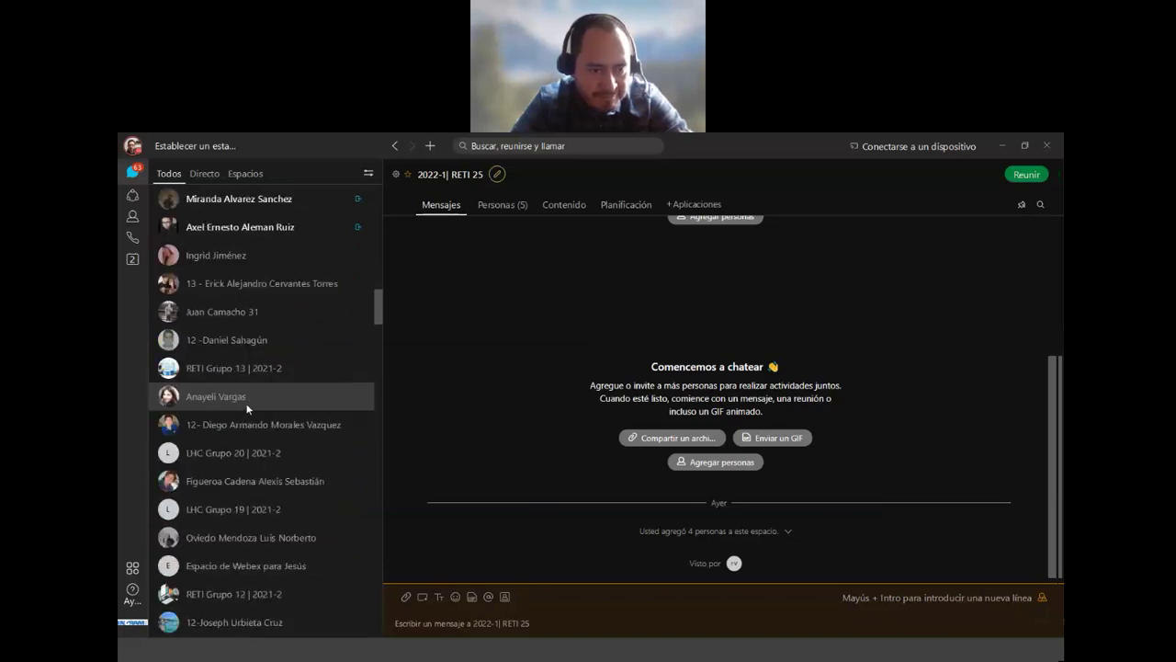
{"action": "scroll", "coordinate": [246, 409], "scroll_direction": "up", "scroll_amount": 10}
{"action": "scroll", "coordinate": [247, 407], "scroll_direction": "up", "scroll_amount": 12}
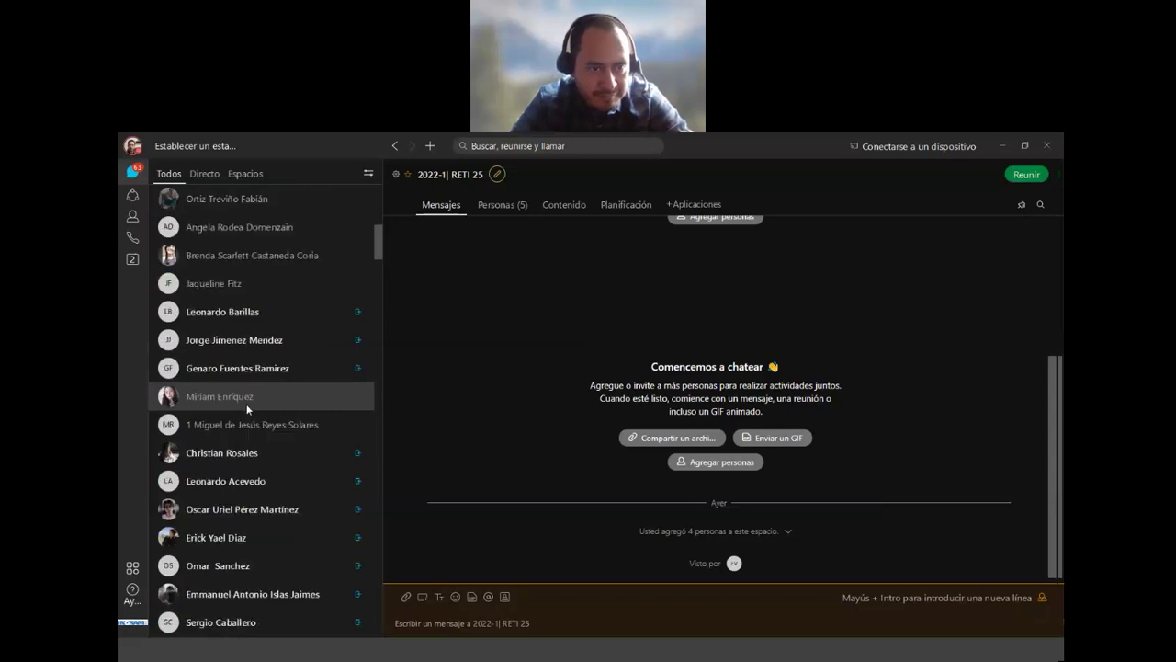
{"action": "scroll", "coordinate": [247, 409], "scroll_direction": "up", "scroll_amount": 10}
{"action": "scroll", "coordinate": [248, 410], "scroll_direction": "up", "scroll_amount": 5}
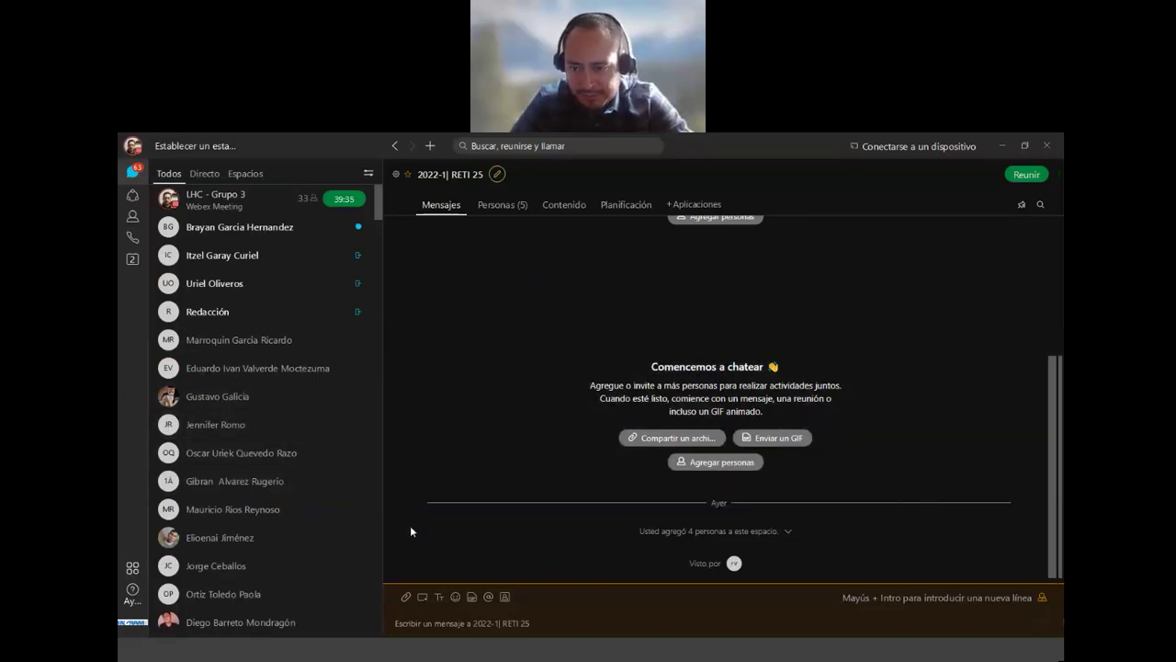
Step: Start a direct message from the + menu and search for the contact by their full e-mail address
{"action": "left_click", "coordinate": [429, 146]}
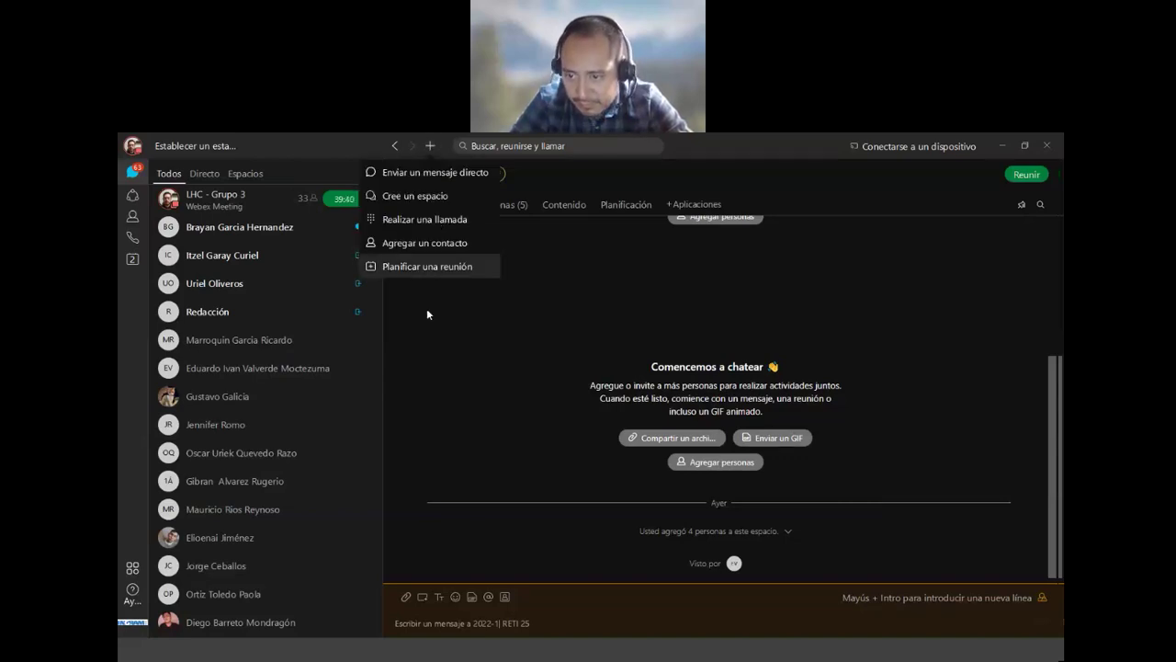
{"action": "left_click", "coordinate": [427, 175]}
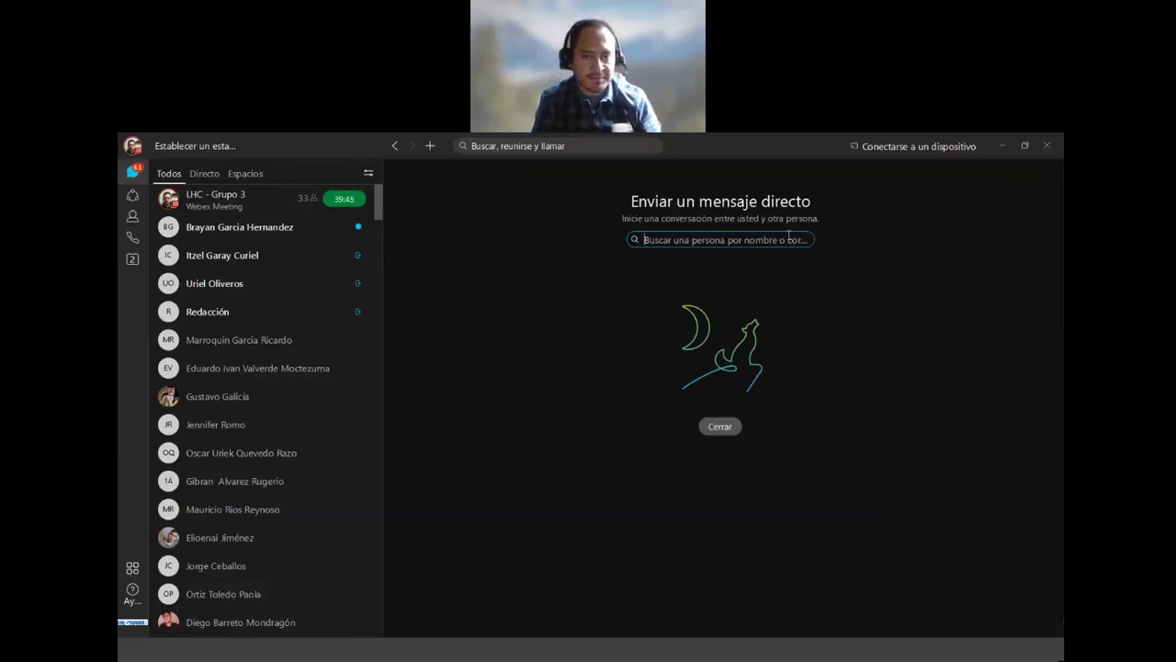
{"action": "type", "text": "Jes"}
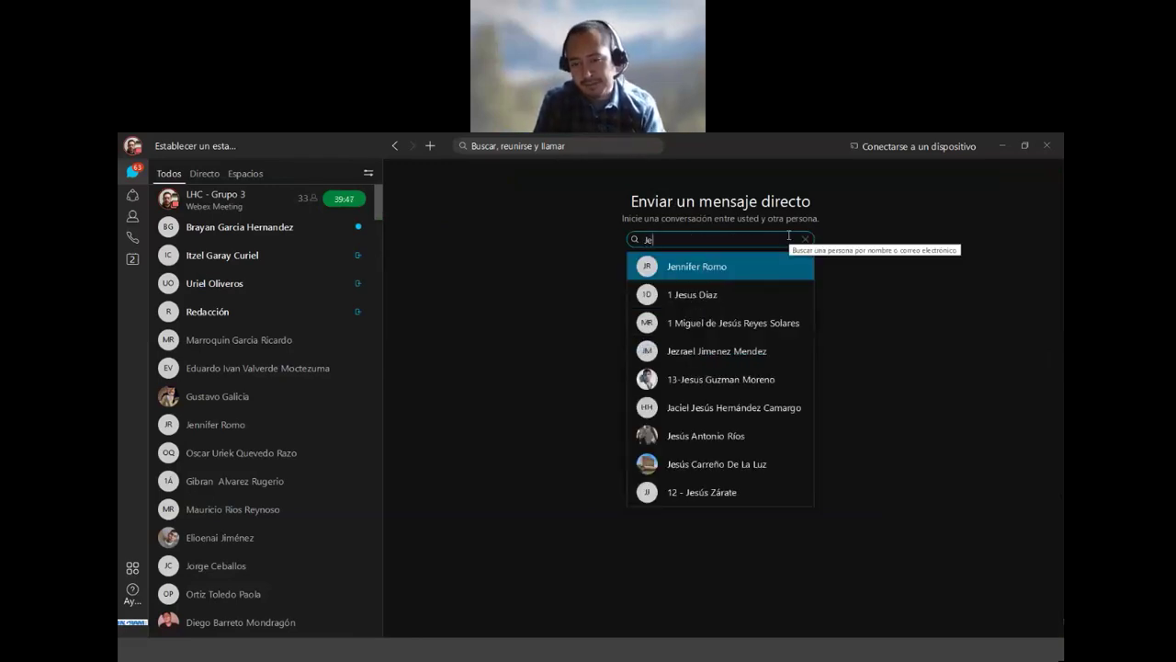
{"action": "key", "text": "BackSpace"}
{"action": "key", "text": "BackSpace"}
{"action": "key", "text": "BackSpace"}
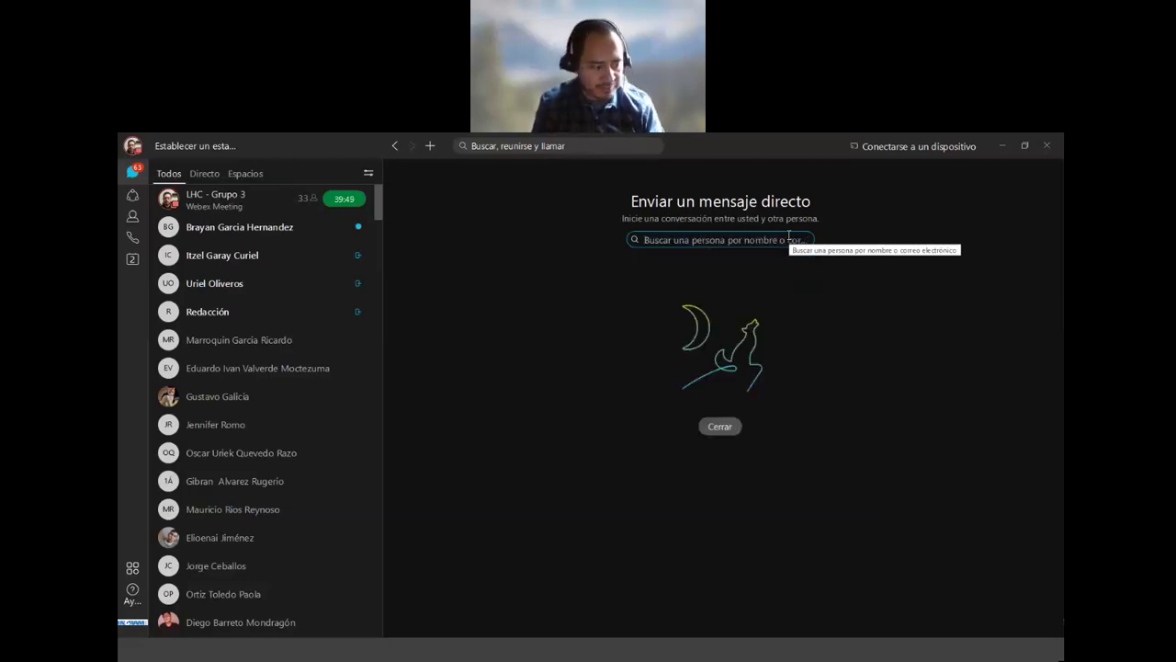
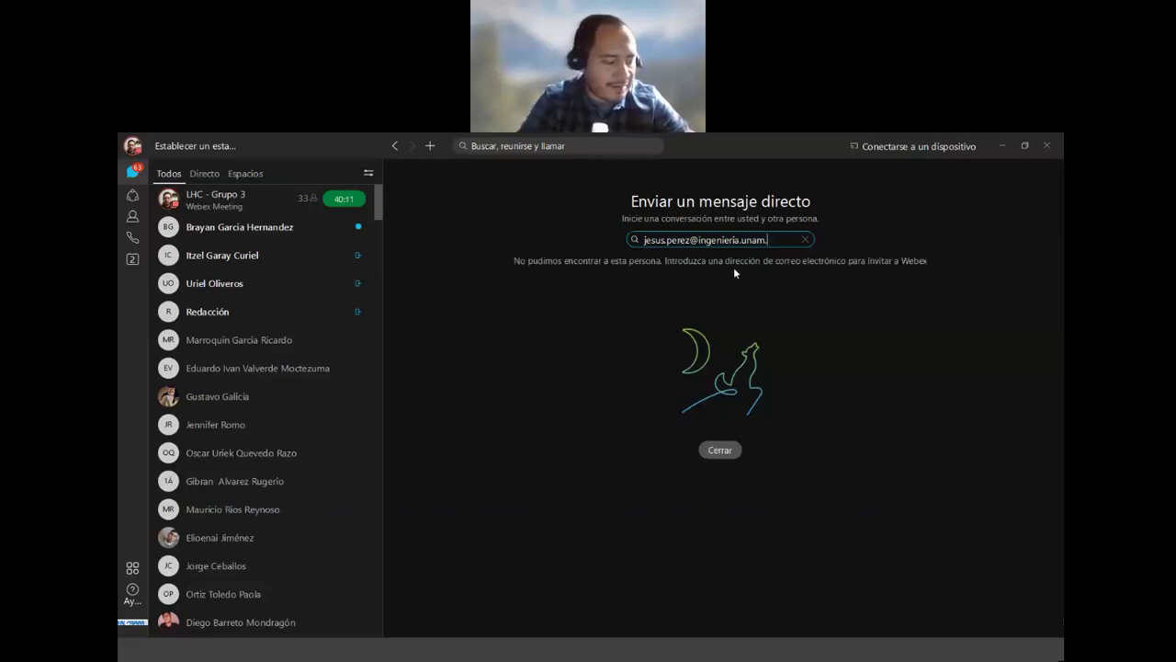